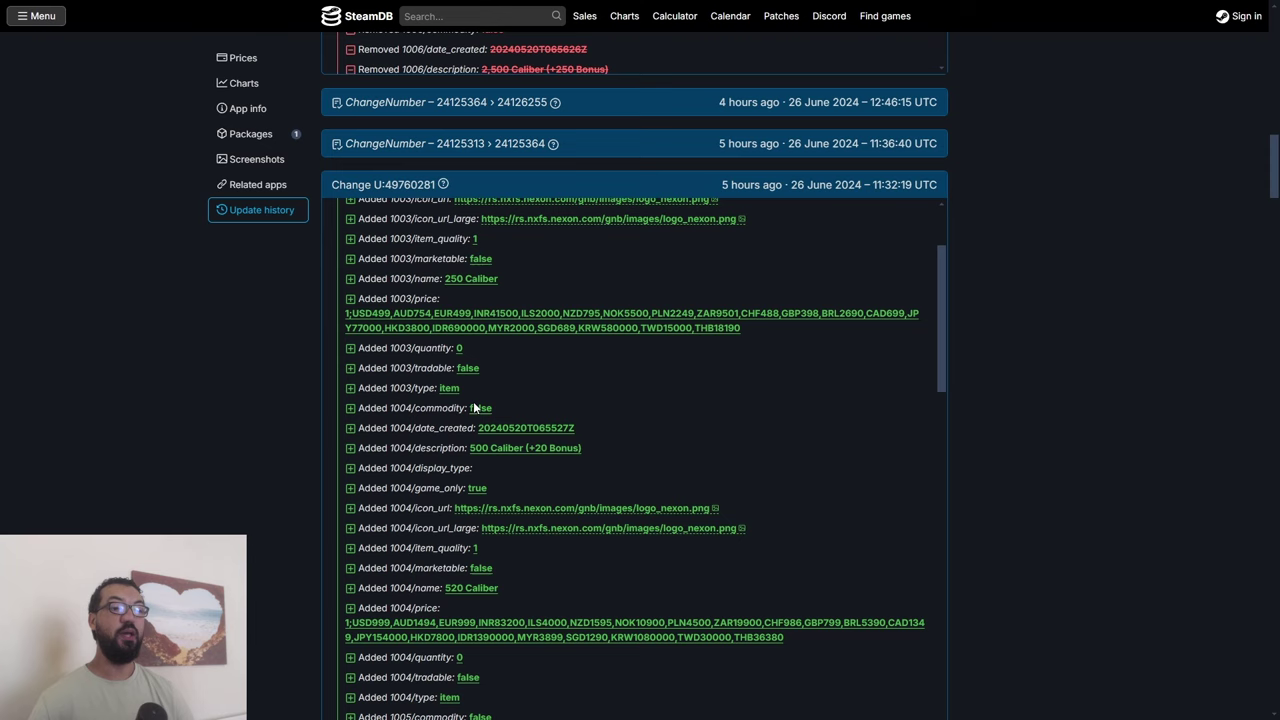
{"action": "scroll", "coordinate": [500, 430], "scroll_direction": "up", "scroll_amount": 2}
{"action": "scroll", "coordinate": [213, 455], "scroll_direction": "up", "scroll_amount": 3}
{"action": "scroll", "coordinate": [213, 460], "scroll_direction": "up", "scroll_amount": 3}
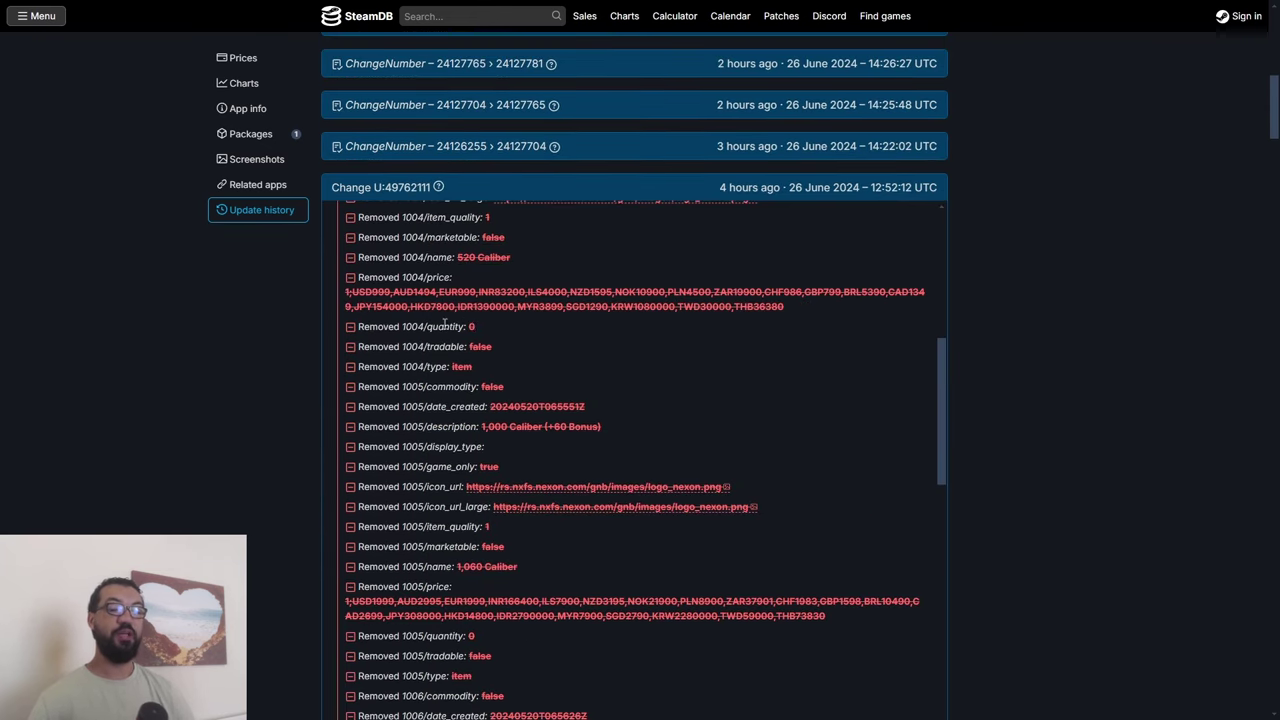
{"action": "scroll", "coordinate": [446, 370], "scroll_direction": "down", "scroll_amount": 2}
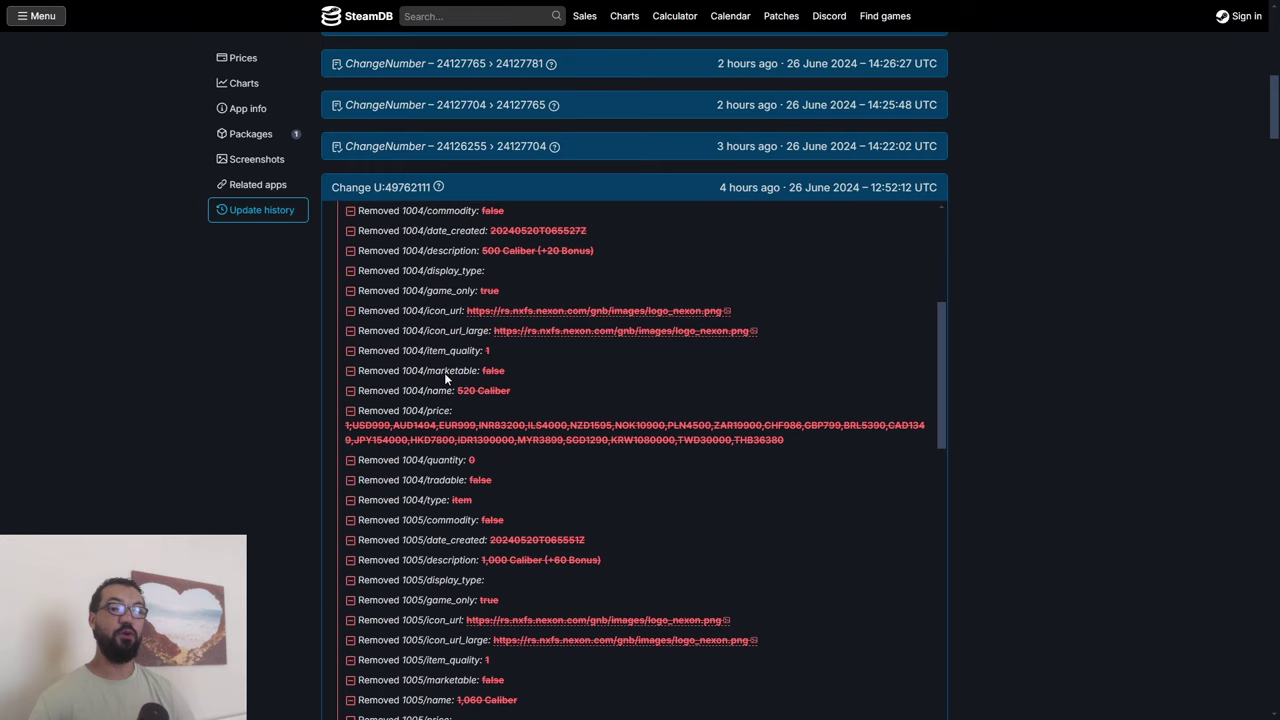
{"action": "scroll", "coordinate": [444, 373], "scroll_direction": "down", "scroll_amount": 2}
{"action": "scroll", "coordinate": [262, 380], "scroll_direction": "down", "scroll_amount": 5}
{"action": "scroll", "coordinate": [252, 385], "scroll_direction": "down", "scroll_amount": 2}
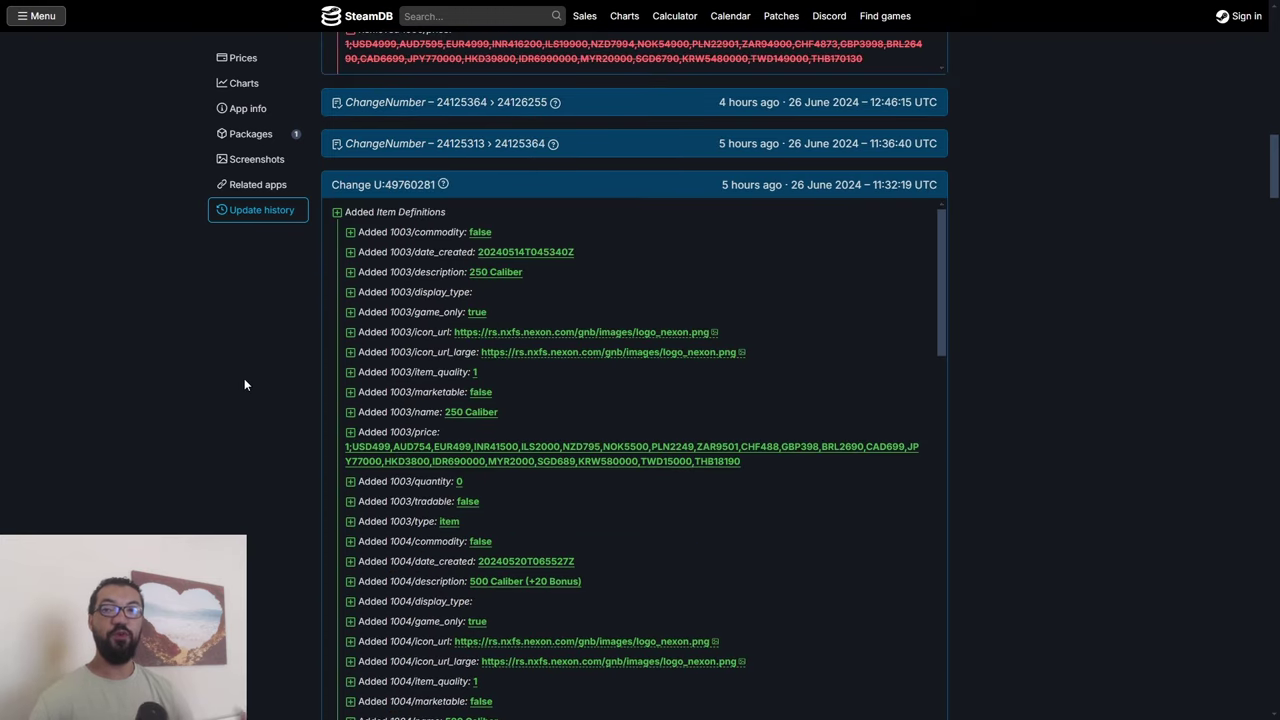